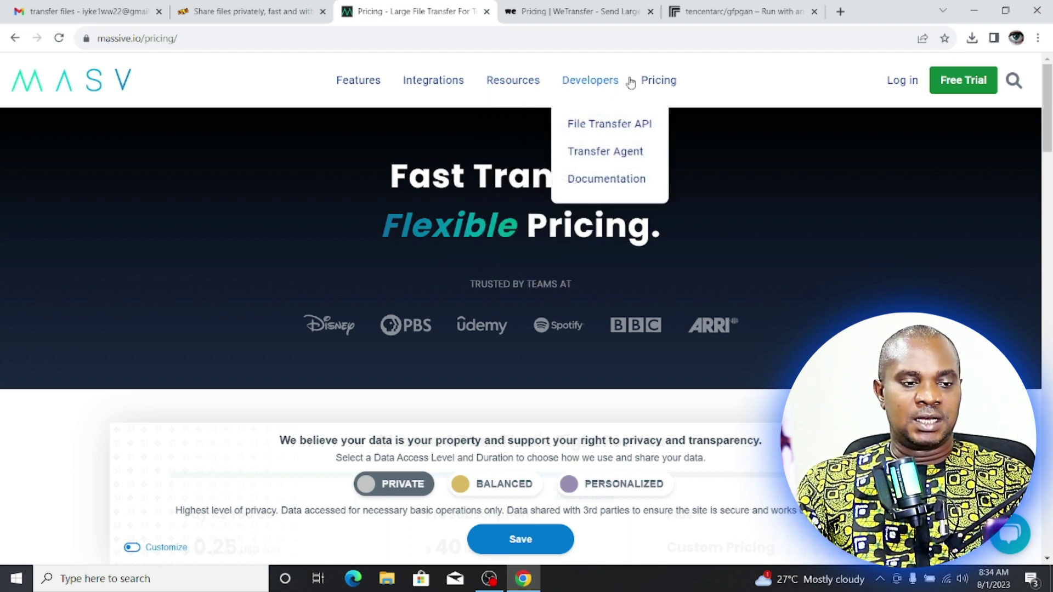
# - Open the MASV pricing page, look over the plans, and save the Private data access level
pyautogui.click(668, 81)
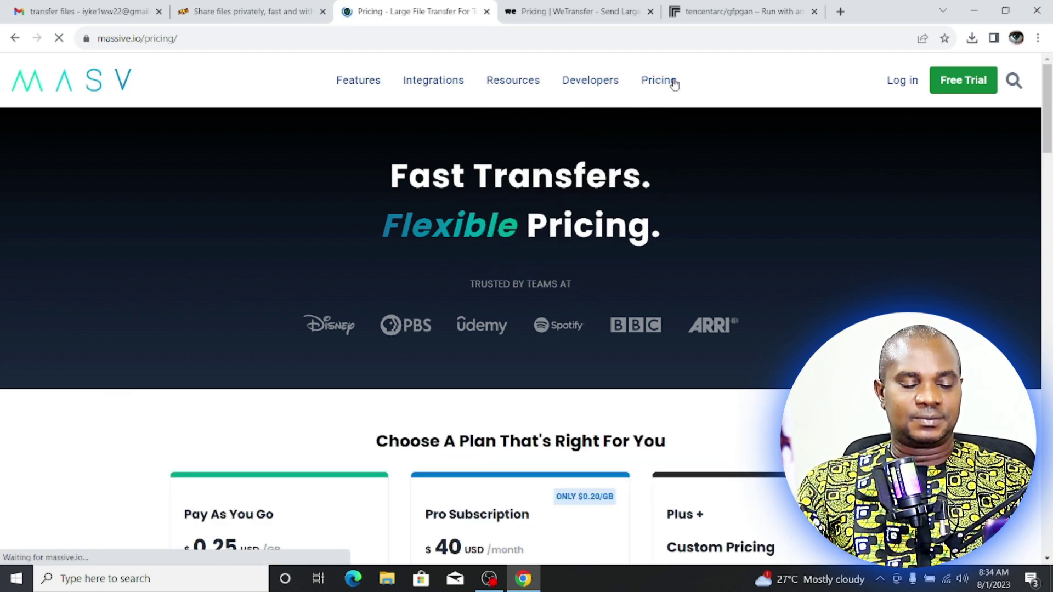
pyautogui.scroll(-4, 396, 307)
pyautogui.scroll(-1, 396, 296)
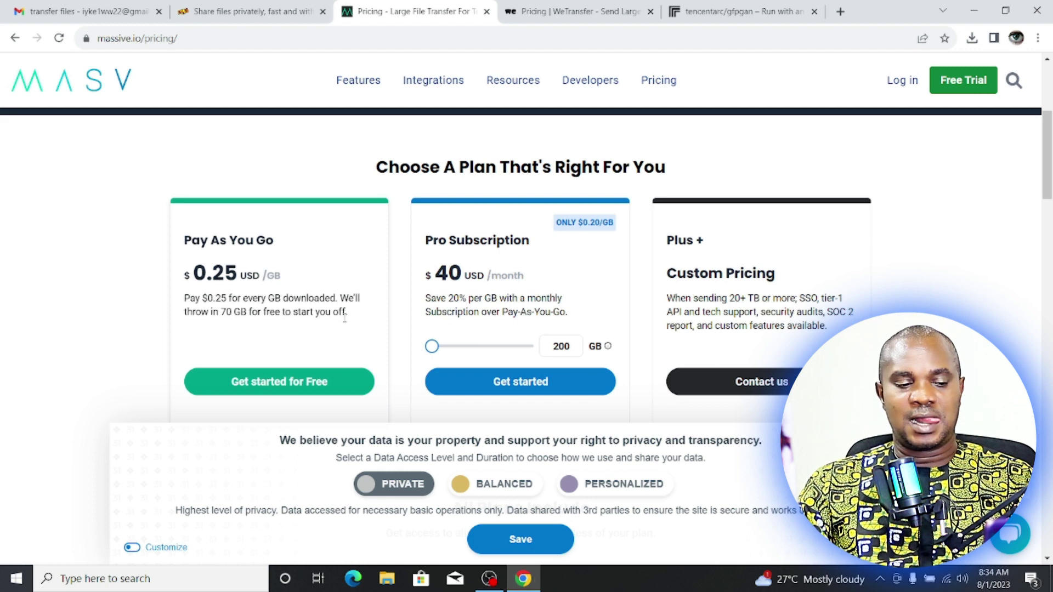
pyautogui.scroll(-7, 336, 353)
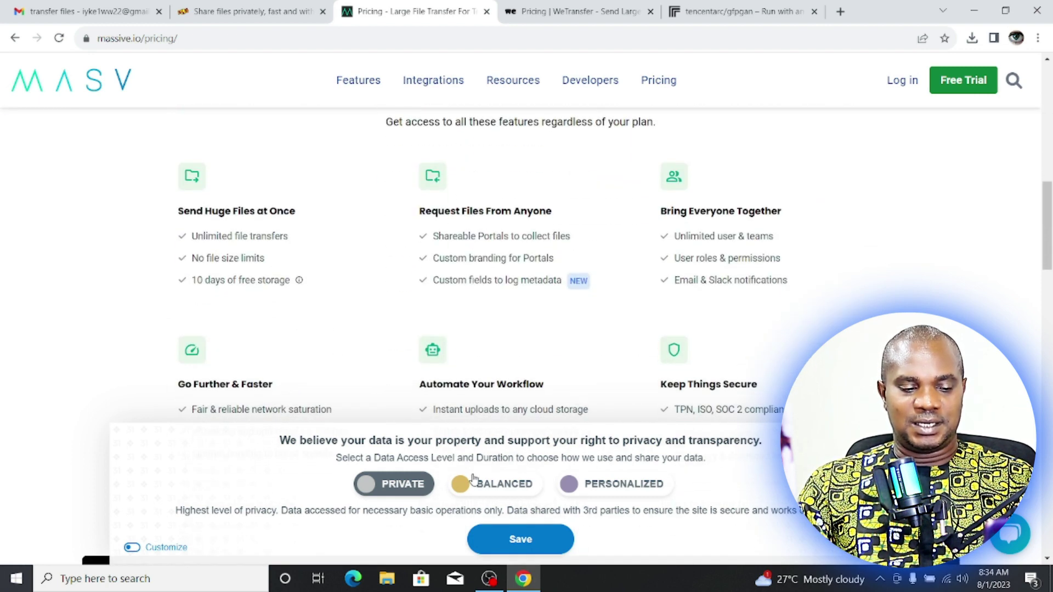
pyautogui.click(522, 540)
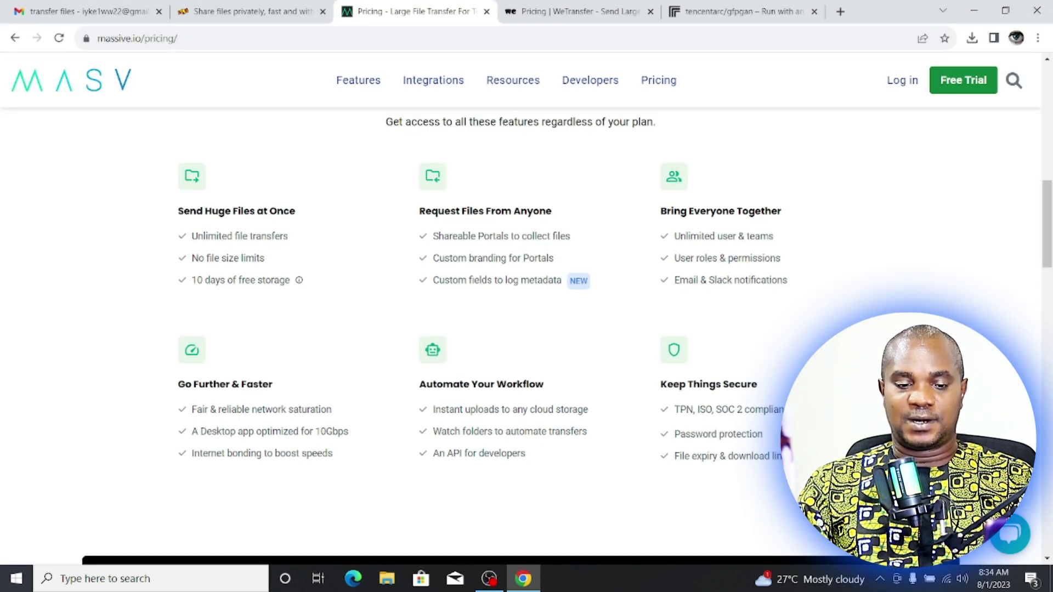
# - Examine the transfer credit offers, included features and subscription plans on the MASV pricing page
pyautogui.scroll(-9, 556, 378)
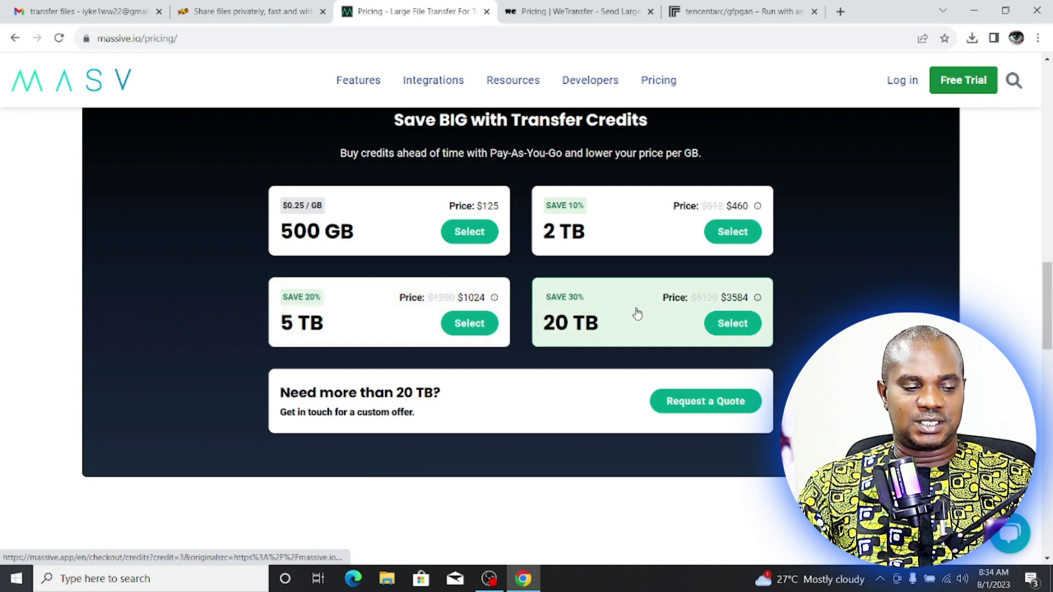
pyautogui.scroll(-7, 636, 320)
pyautogui.scroll(9, 637, 320)
pyautogui.scroll(15, 636, 320)
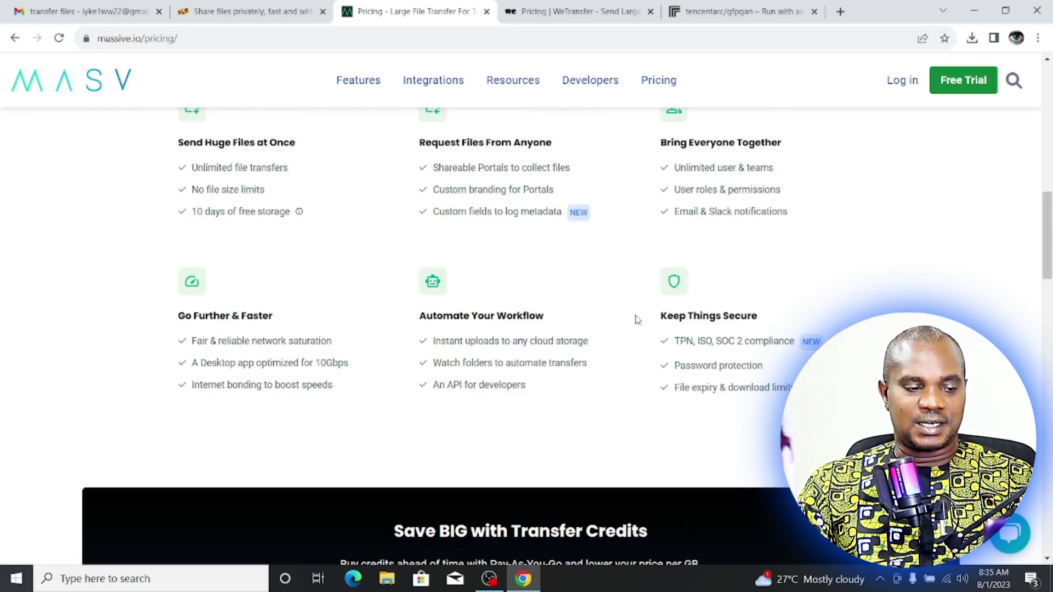
pyautogui.scroll(-7, 636, 320)
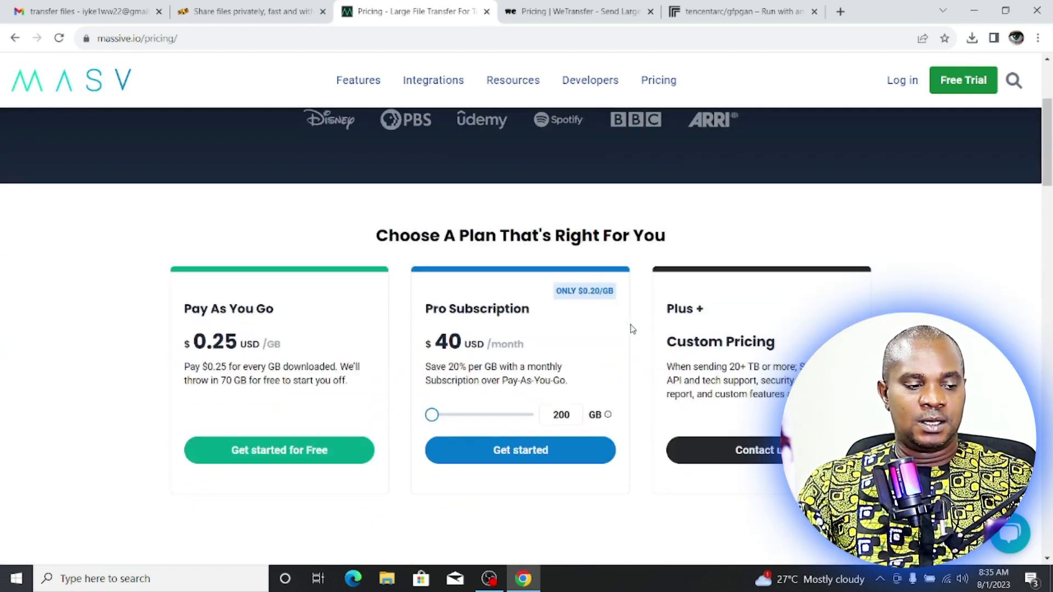
pyautogui.scroll(3, 607, 329)
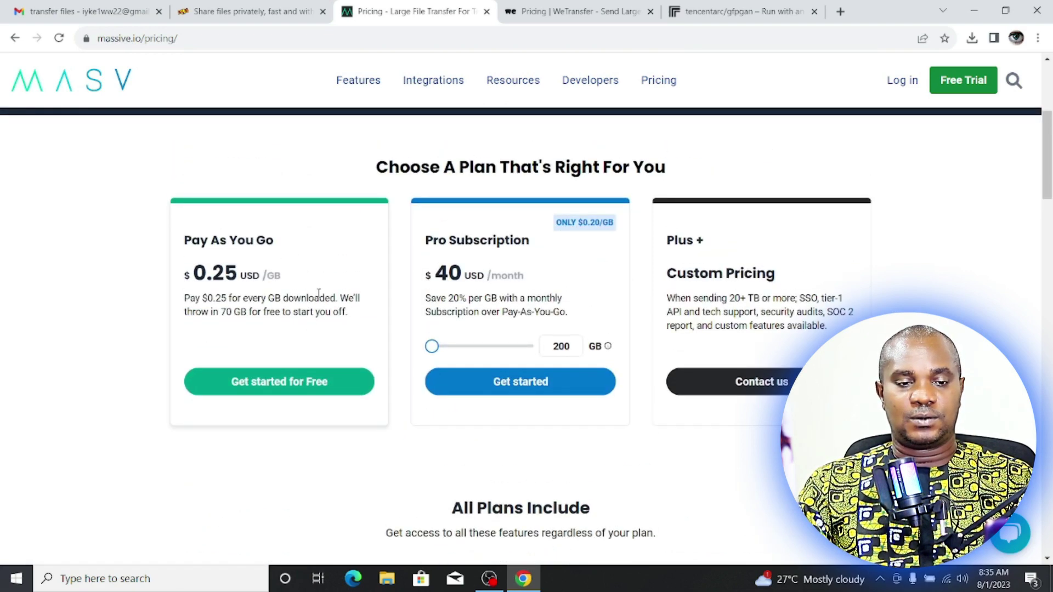
pyautogui.scroll(5, 319, 293)
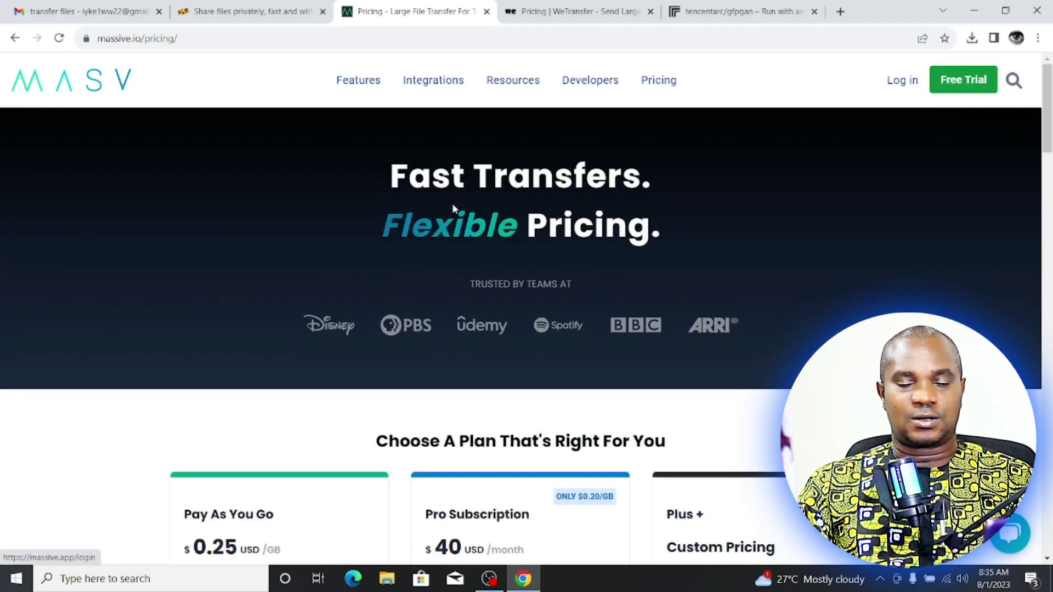
# - Open the MASV free trial sign-up form and inspect its name, email and password fields
pyautogui.click(964, 80)
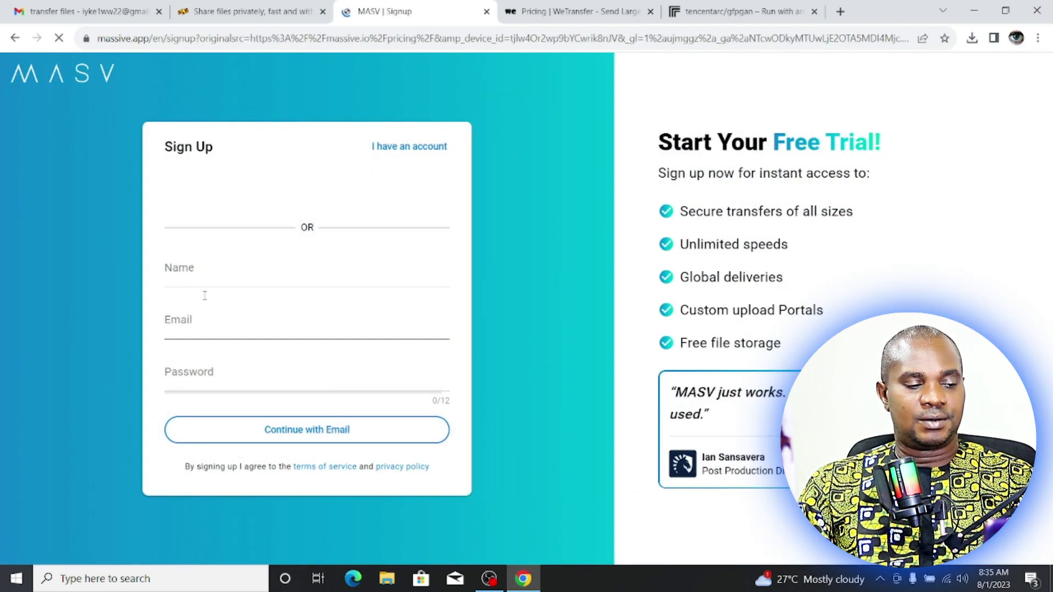
pyautogui.click(209, 276)
pyautogui.click(200, 327)
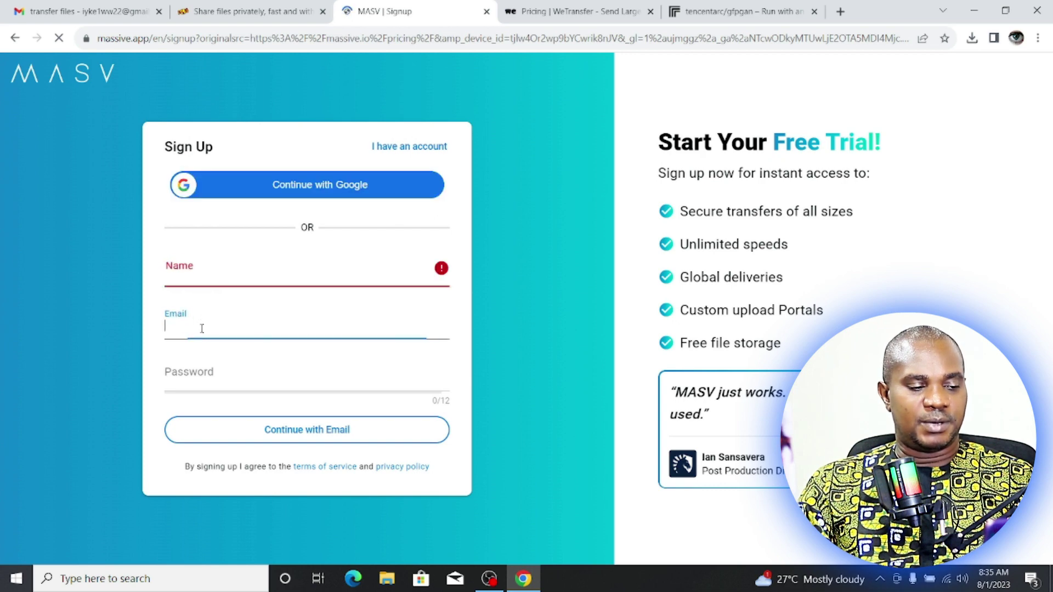
pyautogui.click(208, 384)
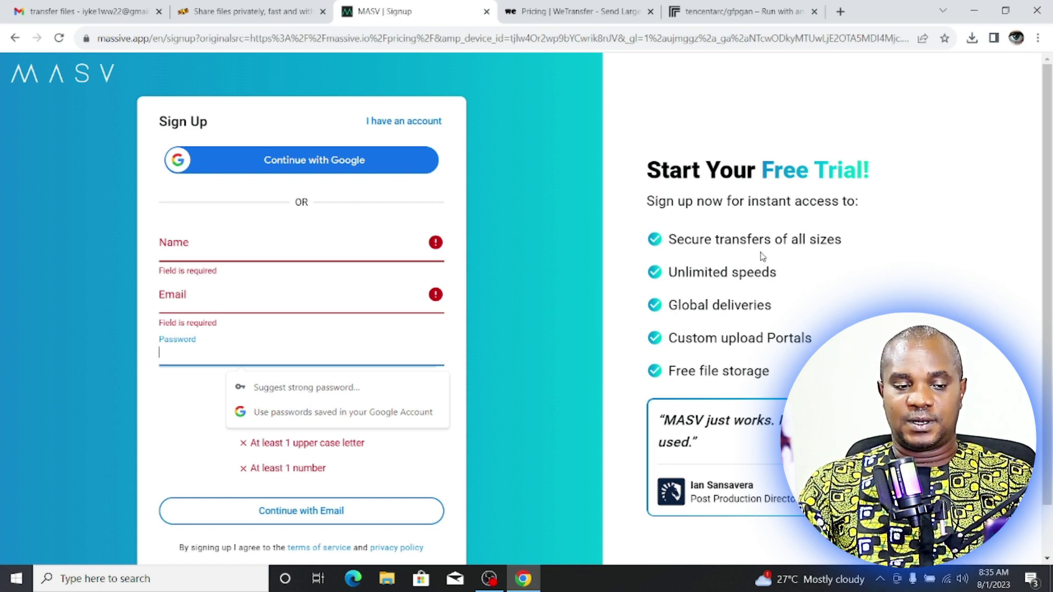
pyautogui.scroll(-1, 762, 257)
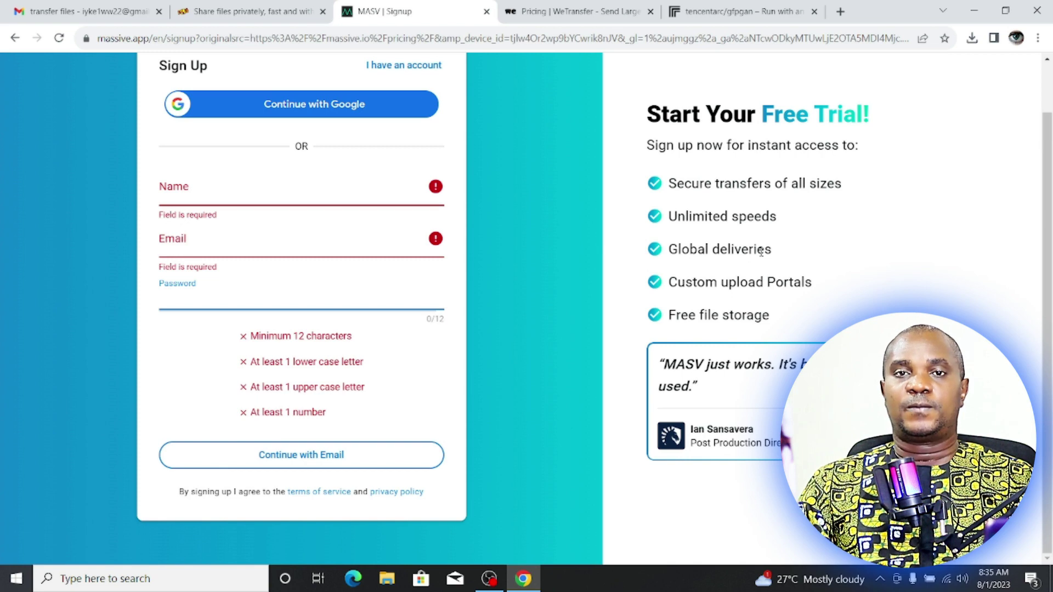
pyautogui.scroll(1, 760, 251)
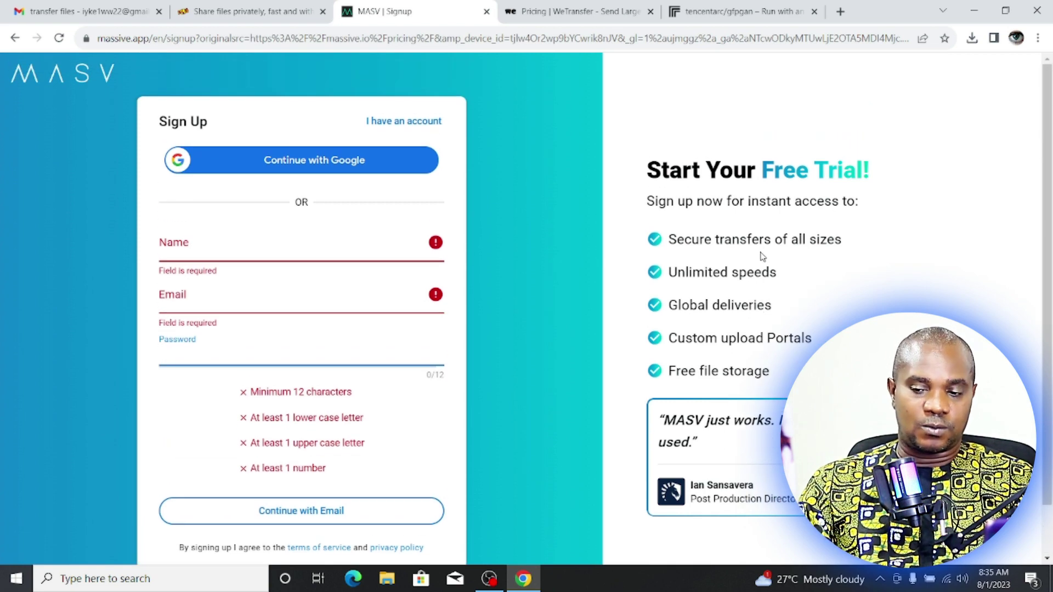
# - Switch to the ToffeeShare page
pyautogui.click(277, 18)
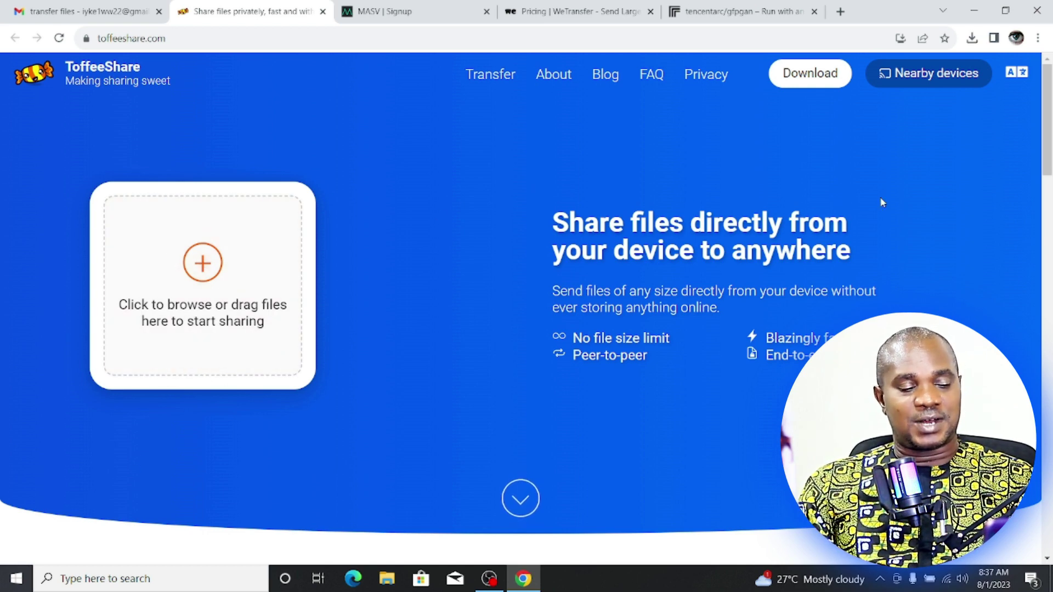
pyautogui.click(197, 276)
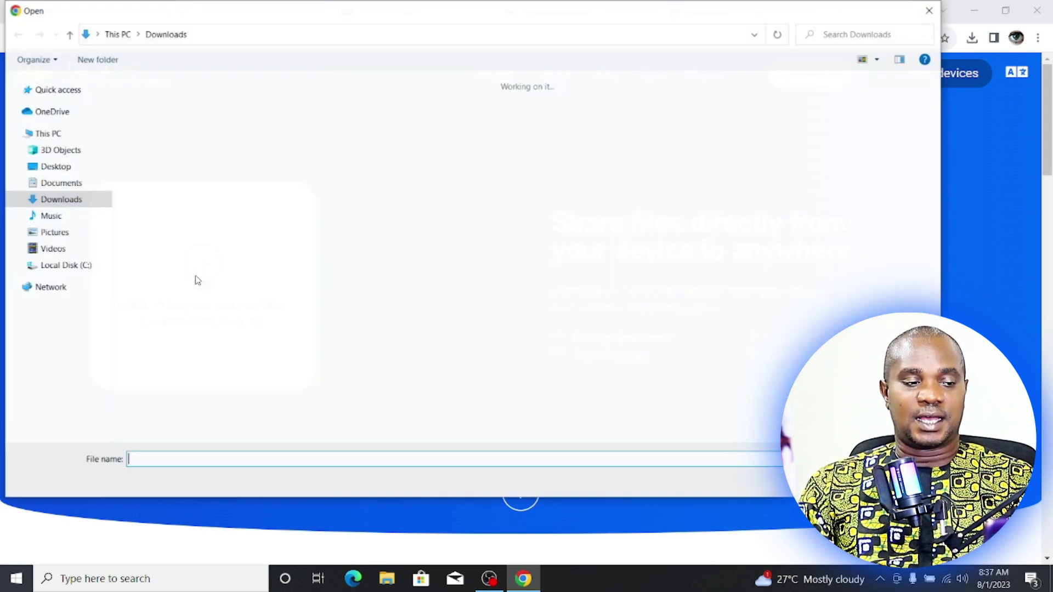
pyautogui.scroll(-3, 276, 372)
pyautogui.scroll(-3, 276, 372)
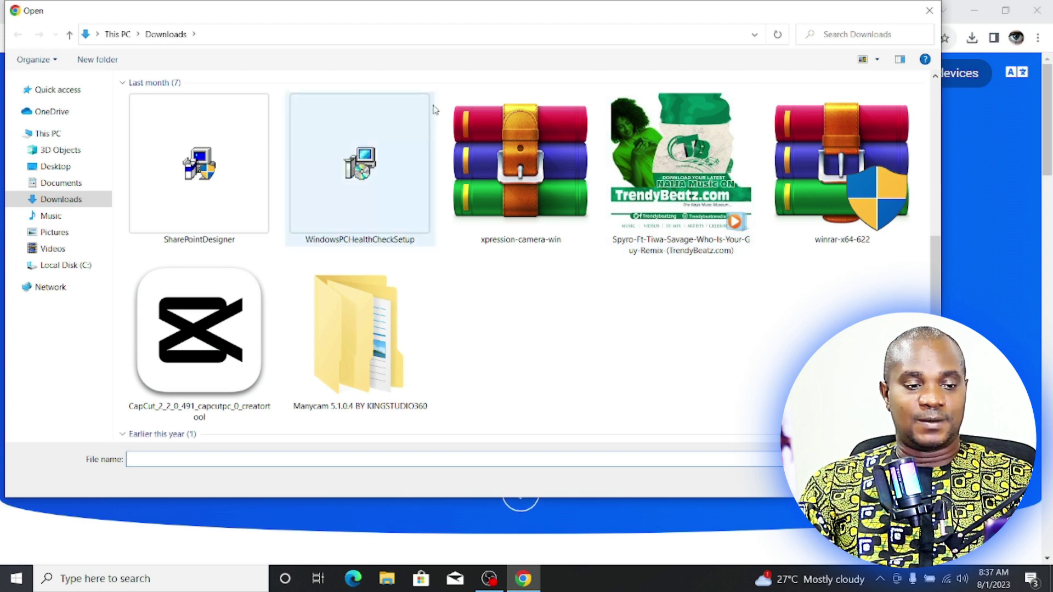
pyautogui.click(928, 20)
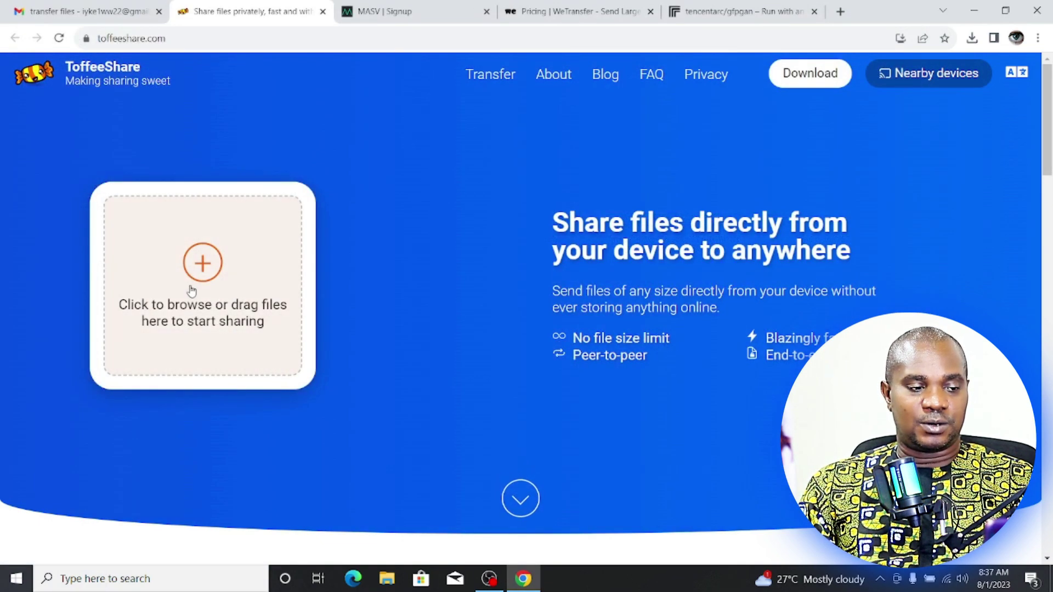
# - Share the image BENZ (1) from the Downloads folder through ToffeeShare and select its sharing link
pyautogui.click(208, 277)
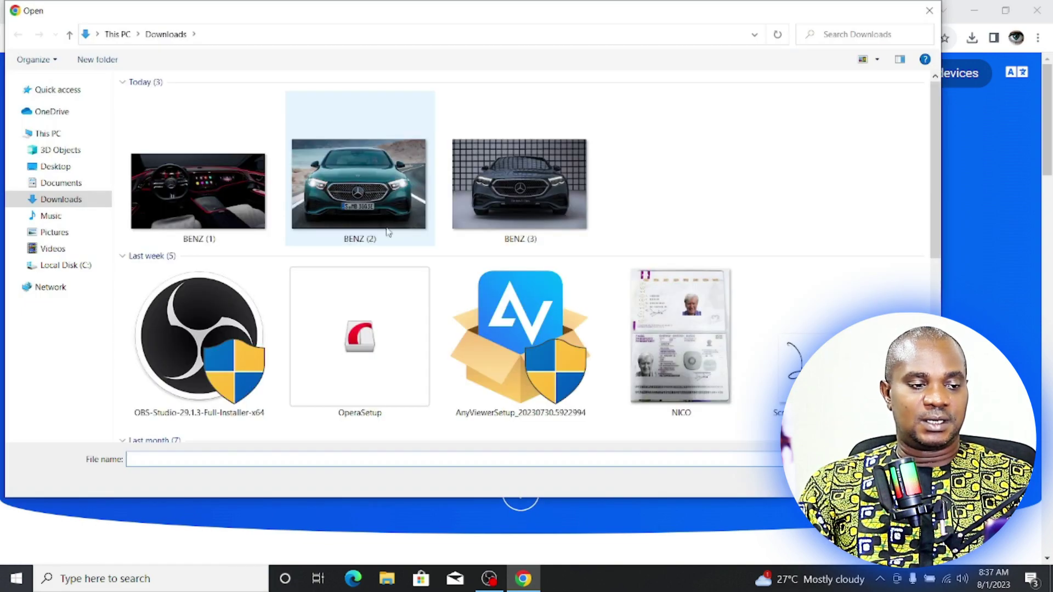
pyautogui.click(203, 186)
pyautogui.doubleClick(203, 187)
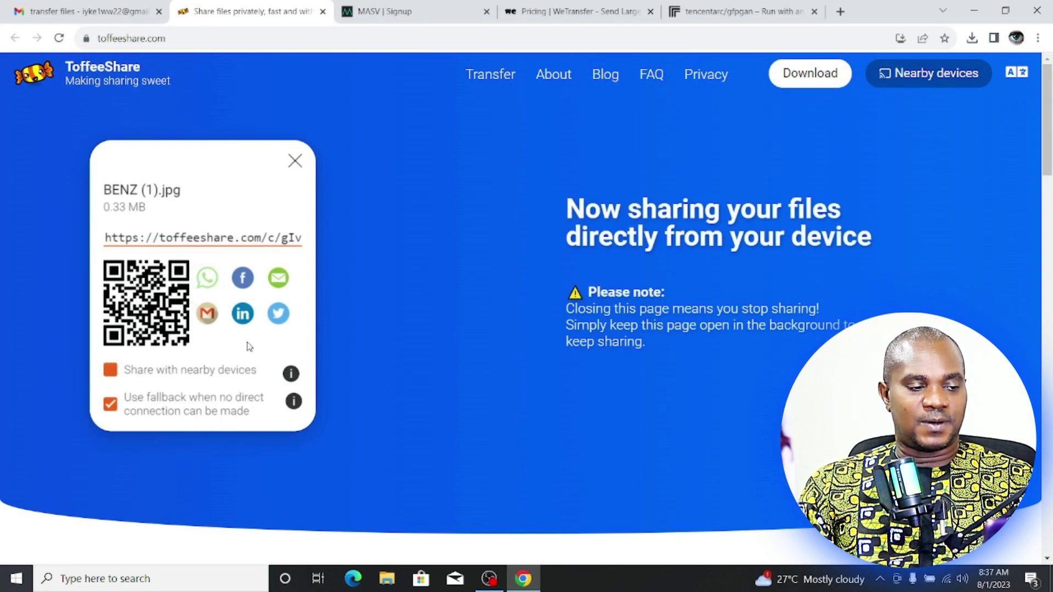
pyautogui.click(257, 237)
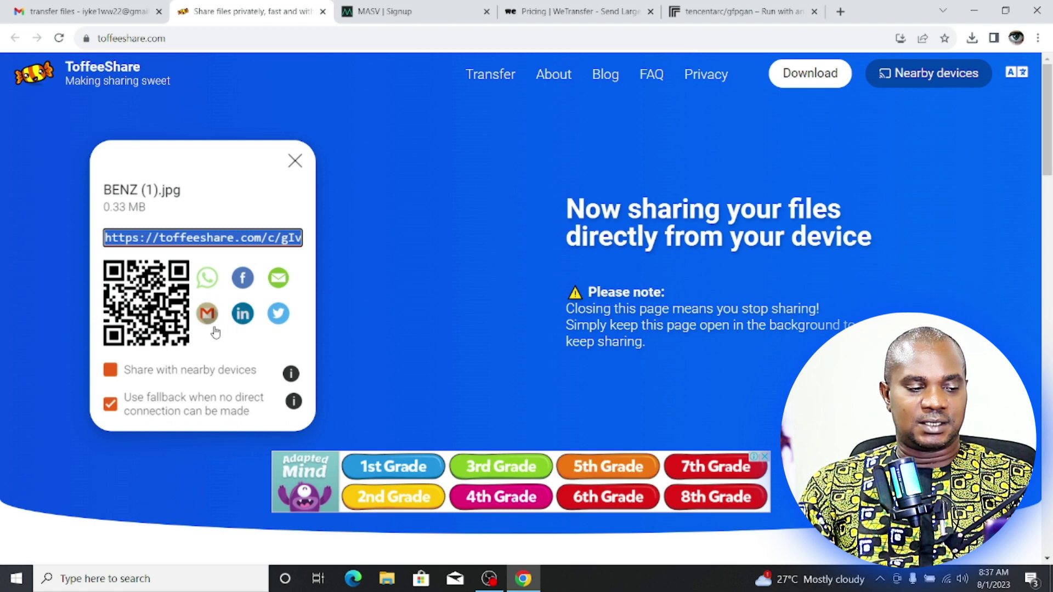
# - Review the ToffeeShare sharing options and the page's explanation of how its peer-to-peer file sharing works
pyautogui.scroll(-2, 278, 296)
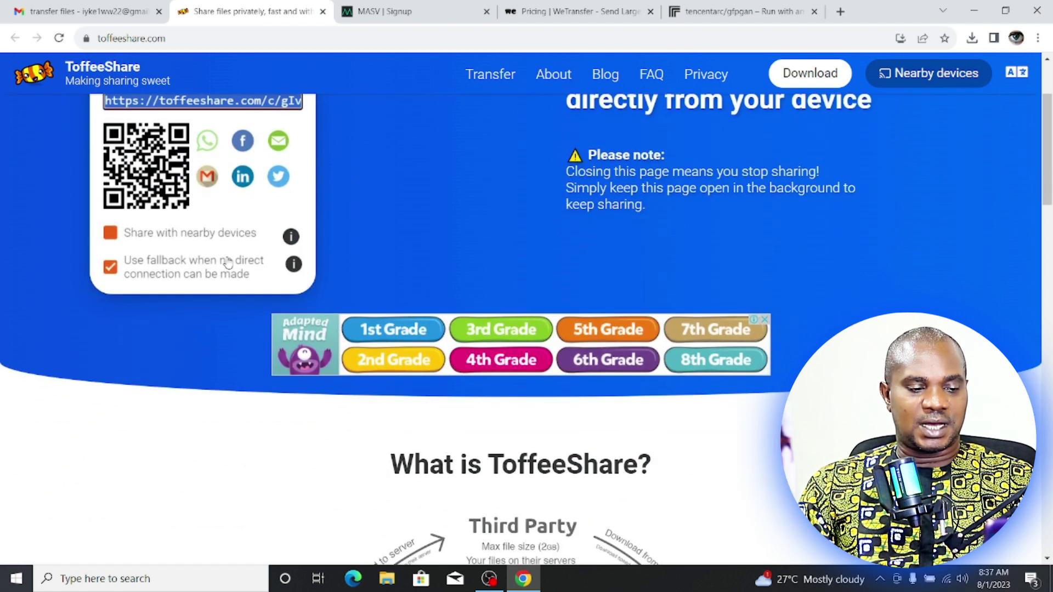
pyautogui.scroll(2, 201, 314)
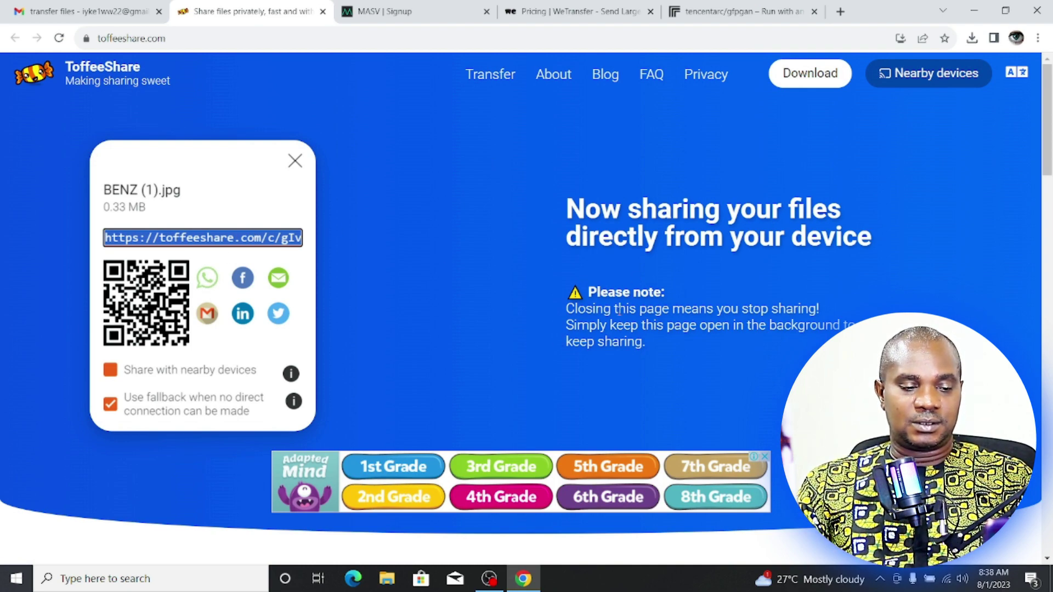
pyautogui.scroll(-10, 569, 300)
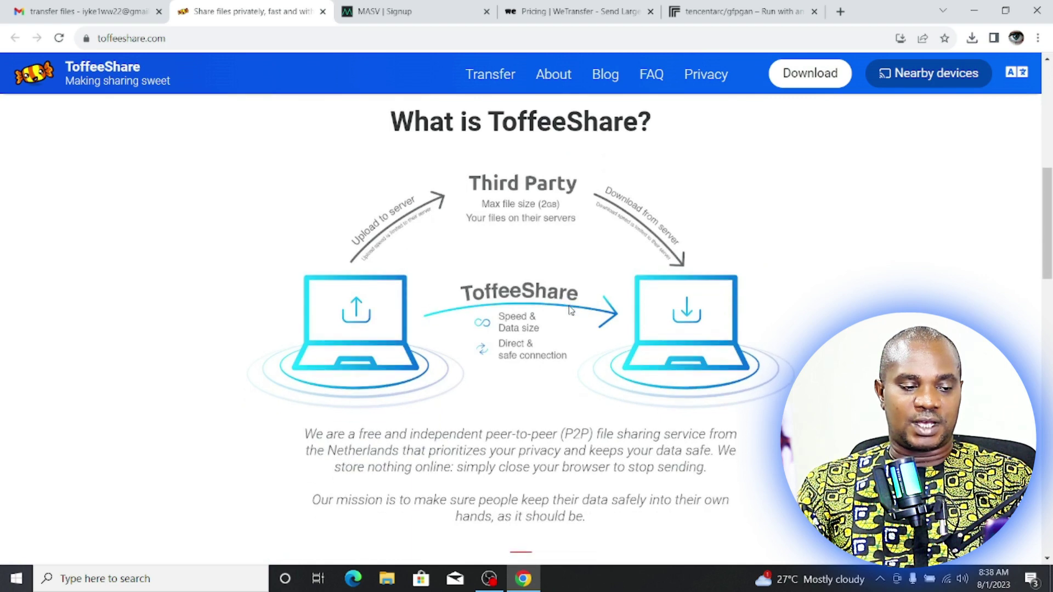
pyautogui.scroll(-2, 571, 310)
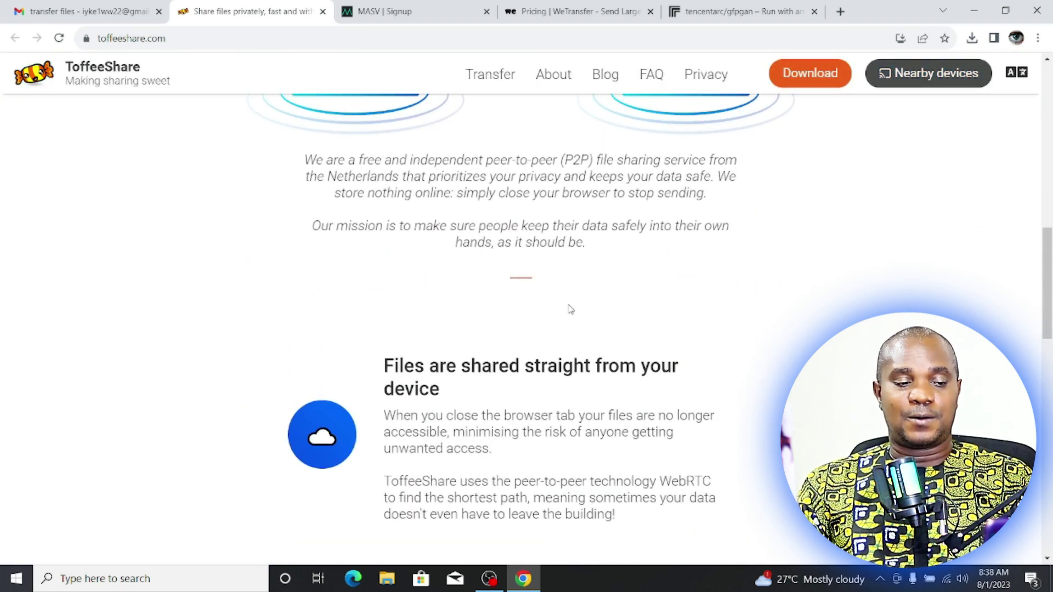
pyautogui.scroll(-2, 571, 310)
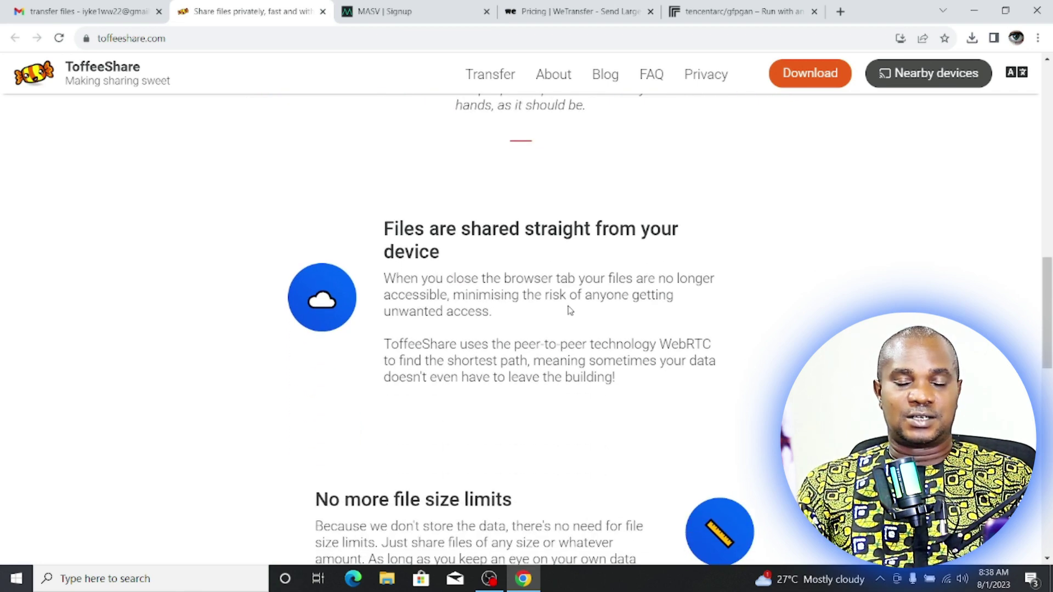